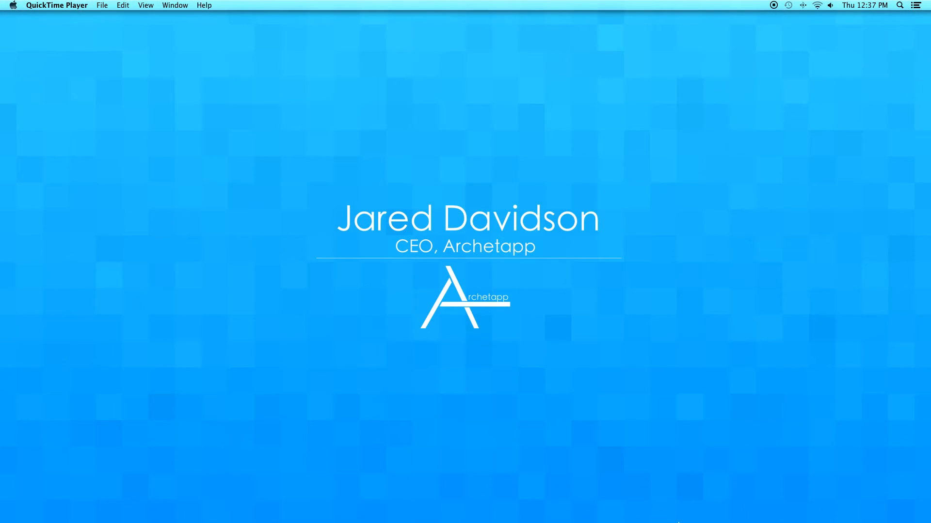
Start Pixelmator and create a new blank 1920 × 1080 pixel image.
click(691, 513)
key(super+n)
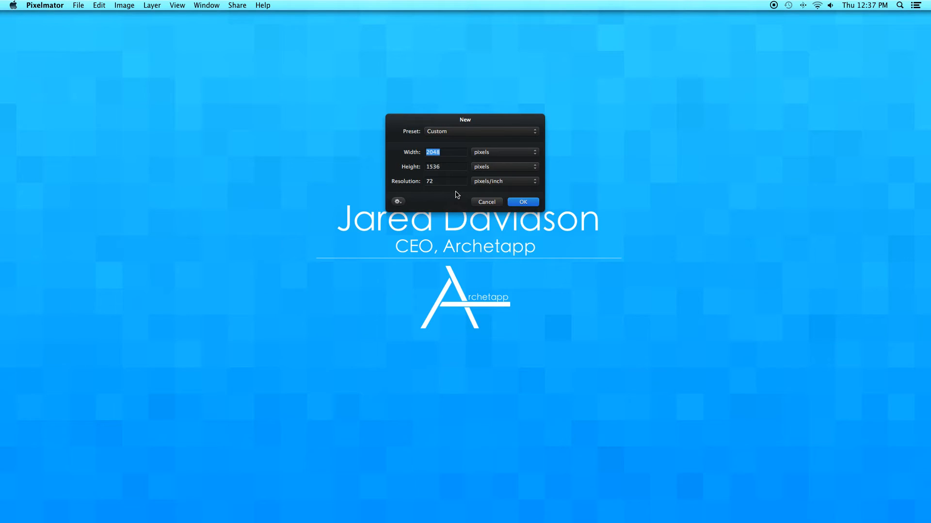
text(1920)
drag(451, 168, 422, 167)
text(10)
click(526, 203)
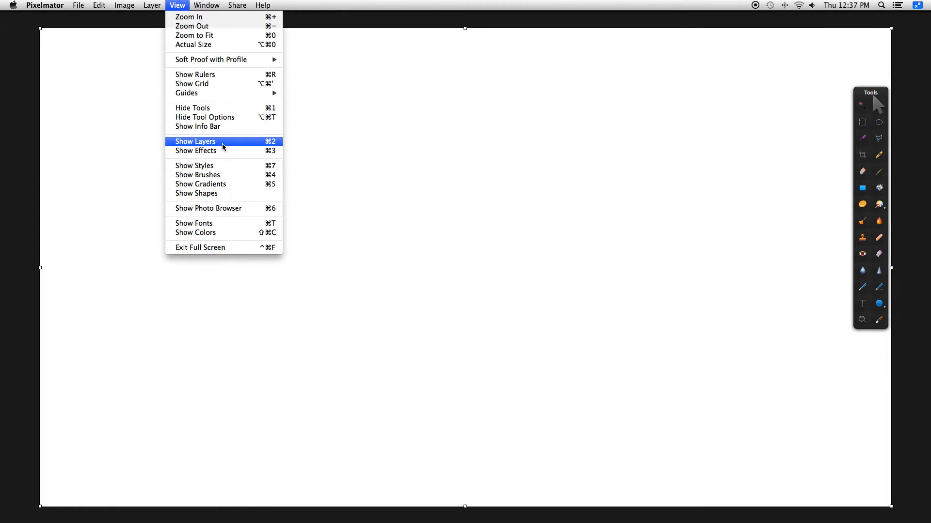
Show the Layers list and add a rectangle shape layer to the canvas.
click(221, 144)
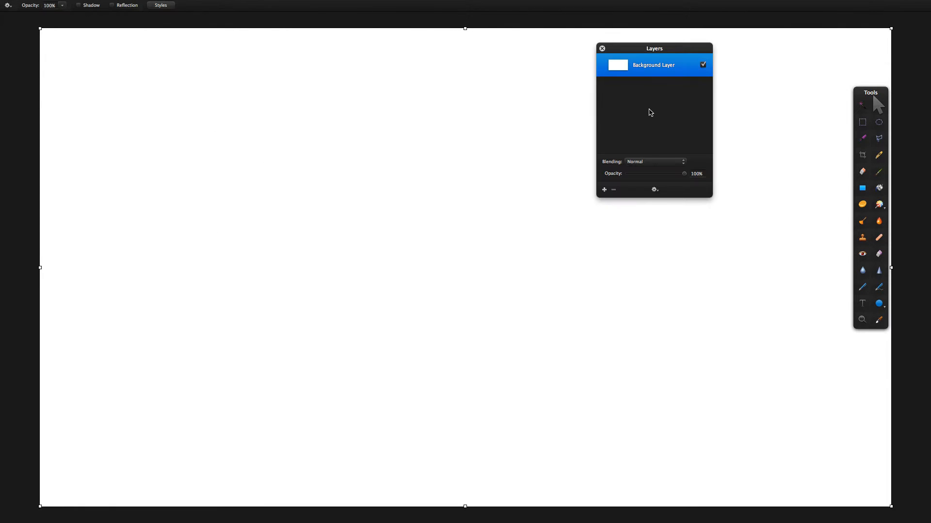
click(879, 304)
click(880, 305)
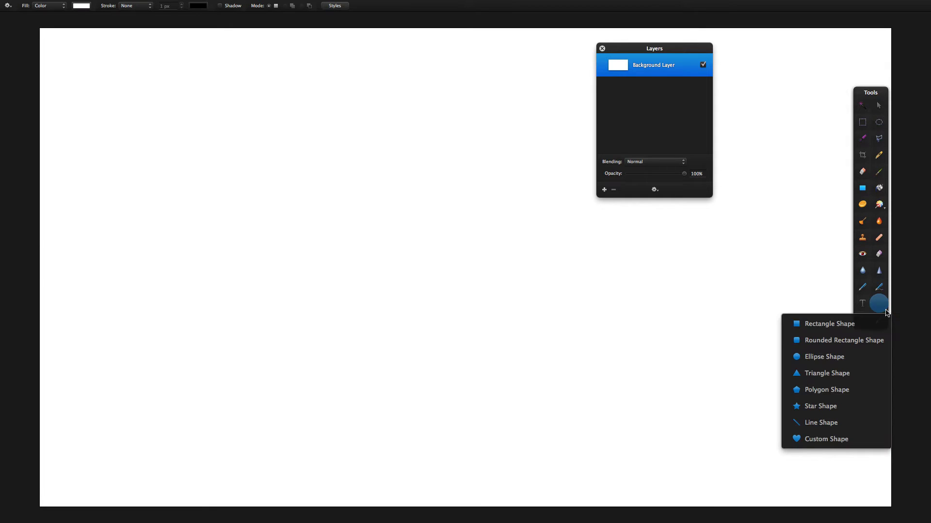
click(856, 329)
click(366, 253)
Delete the Background Layer and move and stretch the rectangle to cover the whole canvas.
key(v)
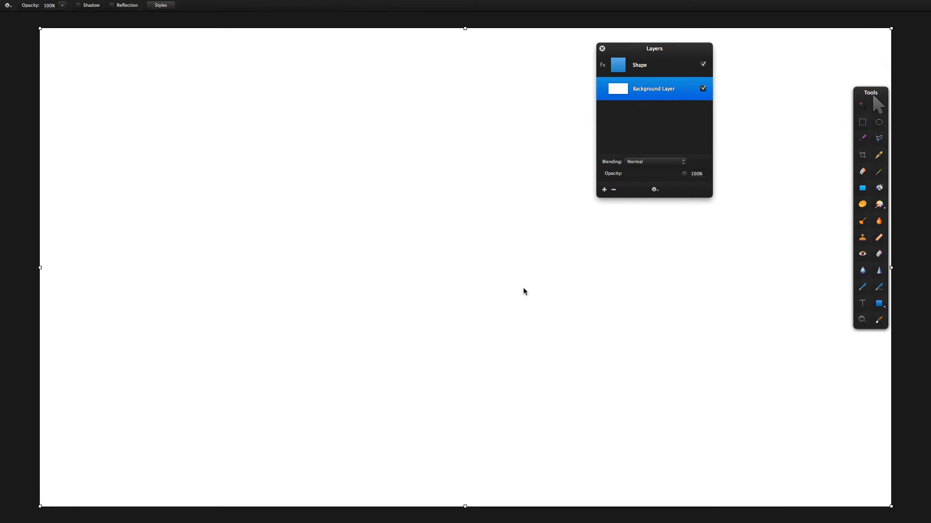
key(BackSpace)
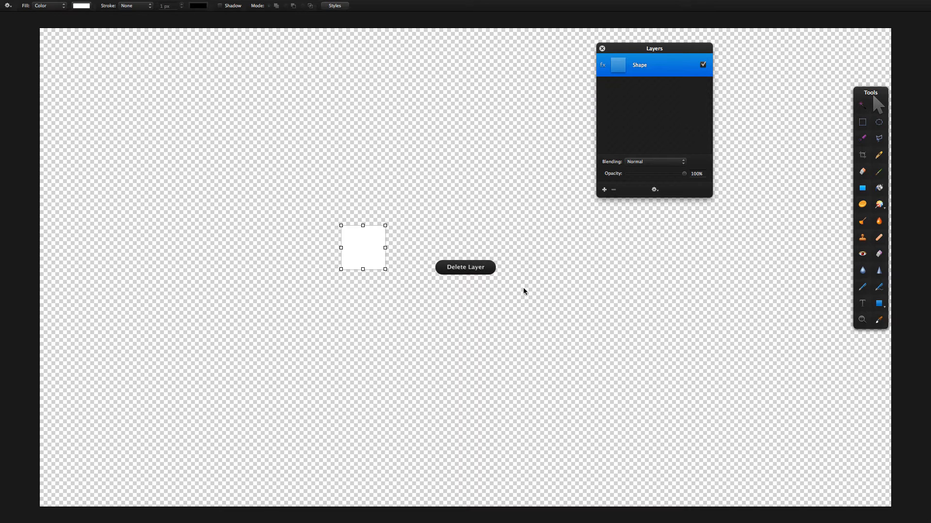
drag(369, 253, 66, 56)
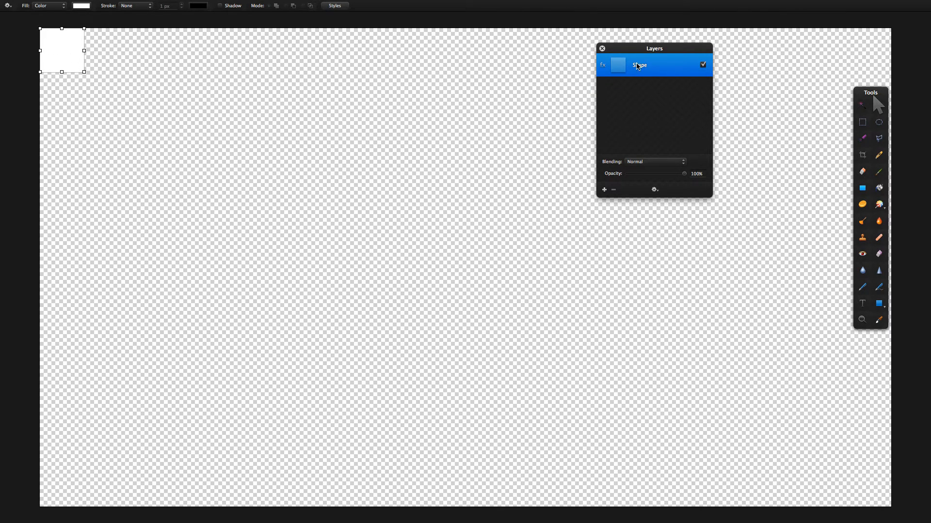
drag(84, 71, 890, 505)
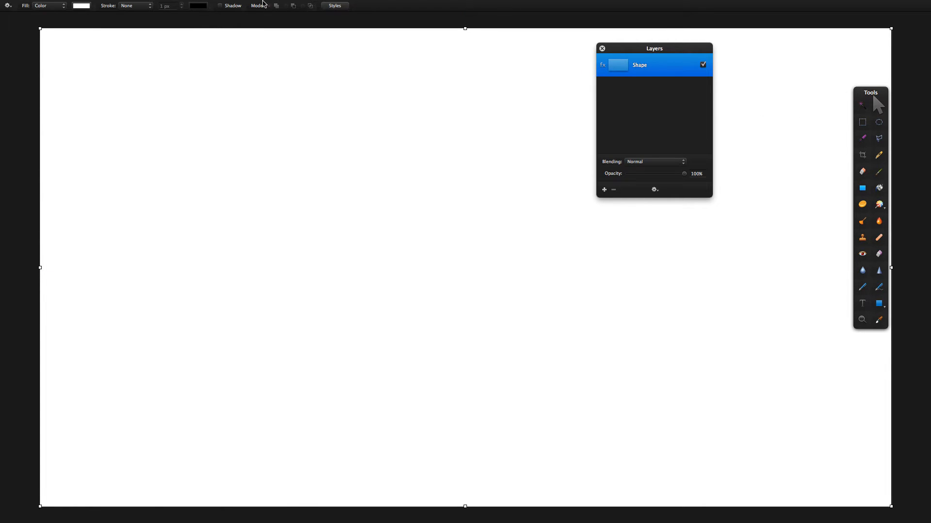
Show the Styles panel and give the rectangle a blue gradient fill.
click(177, 6)
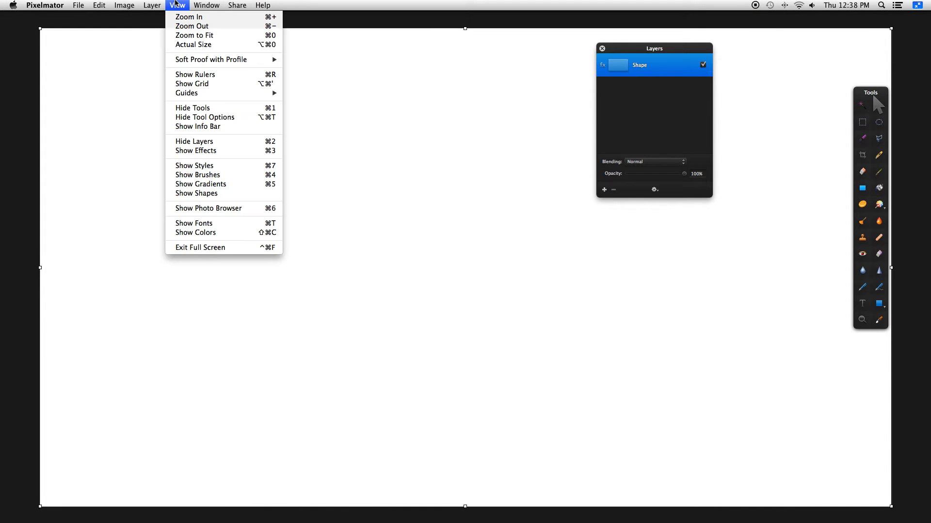
click(224, 167)
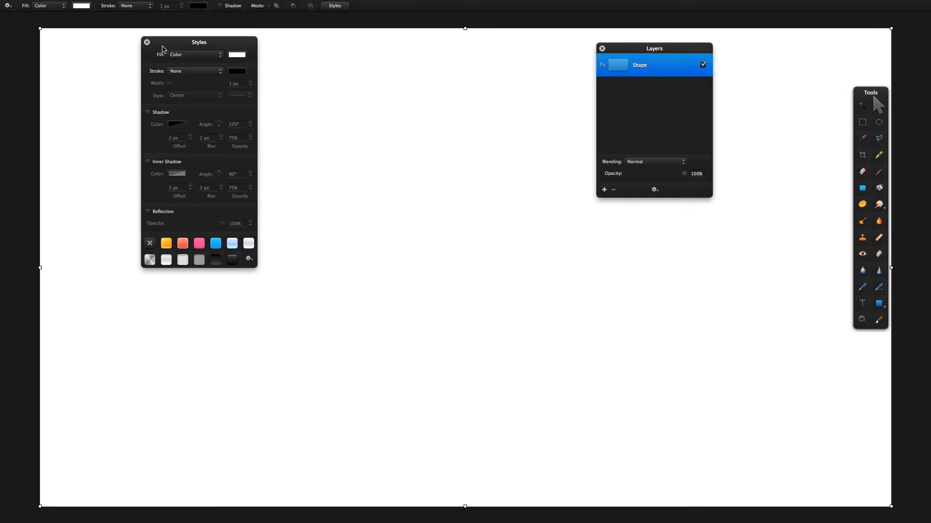
drag(164, 43, 715, 233)
click(745, 245)
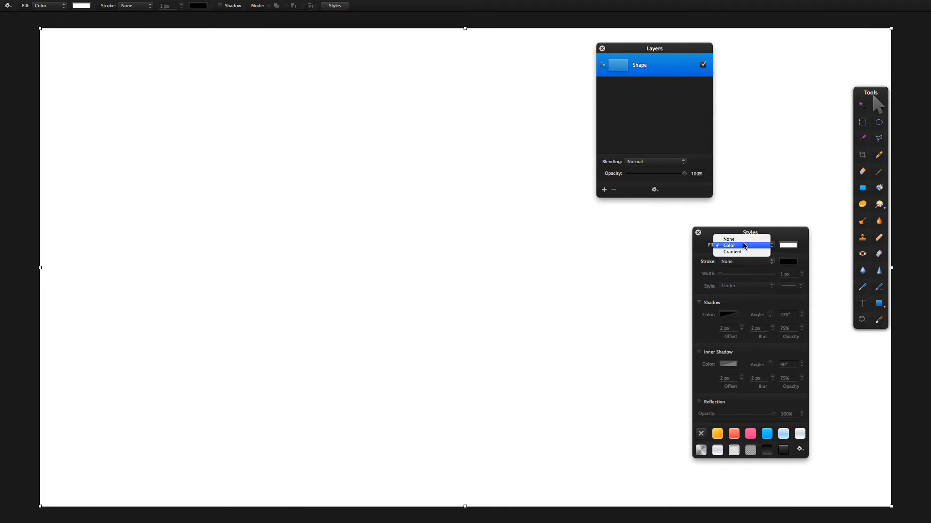
click(735, 252)
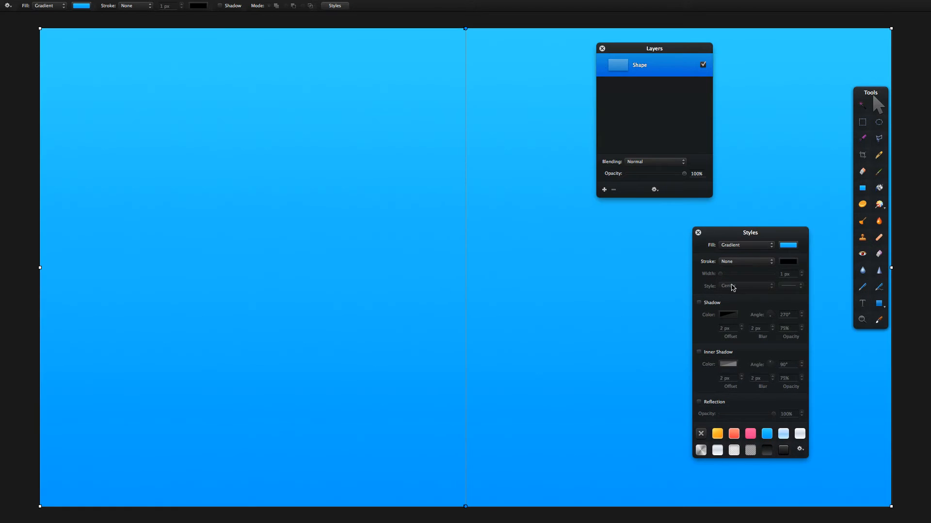
click(768, 435)
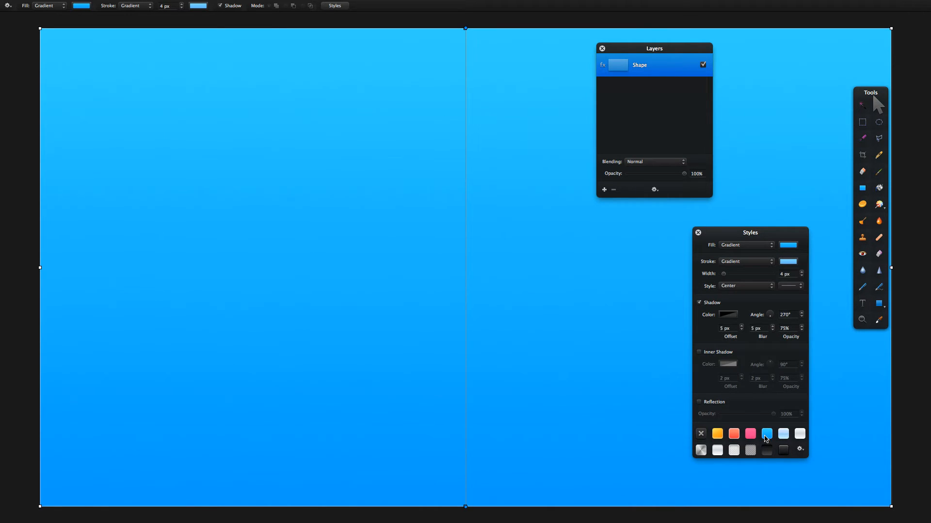
Set the rectangle's stroke to None and turn off its shadow.
click(738, 262)
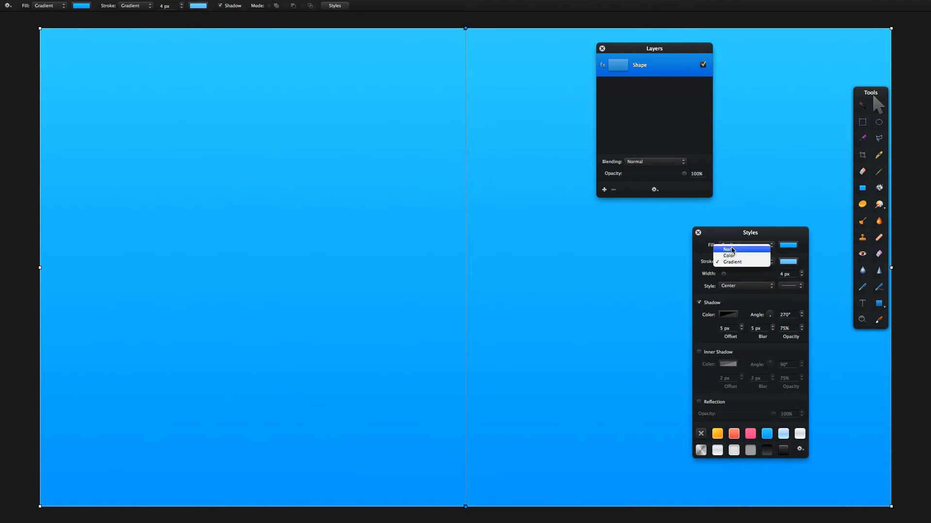
click(732, 251)
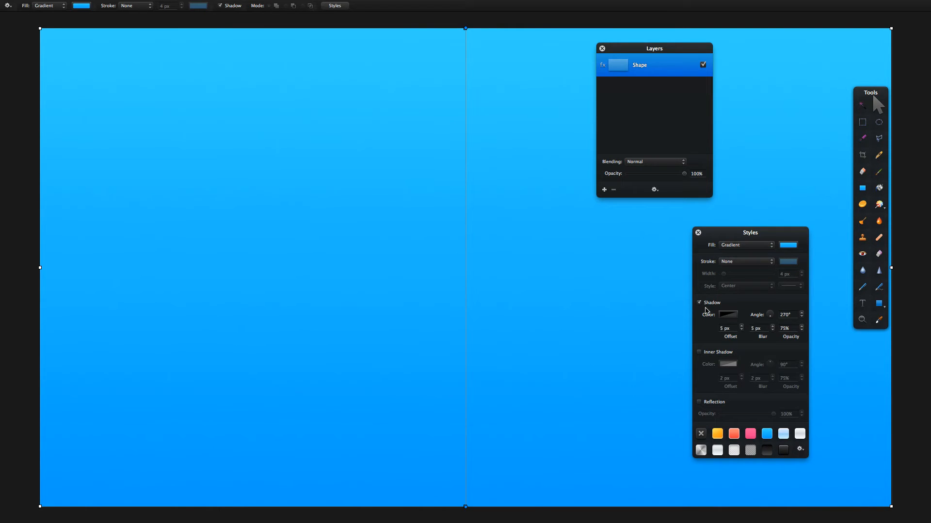
click(699, 304)
click(603, 48)
click(696, 234)
Convert the gradient rectangle shape into a pixel layer via the canvas context menu.
right_click(551, 208)
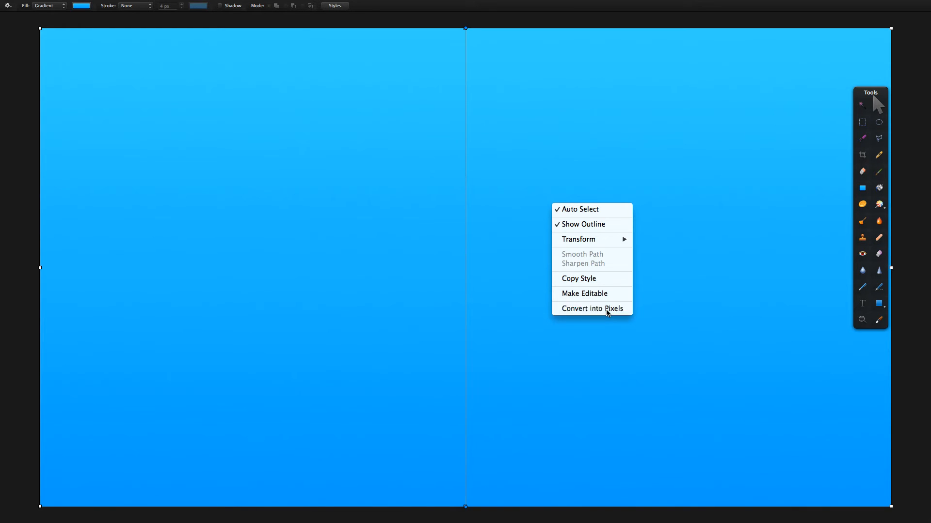
click(607, 313)
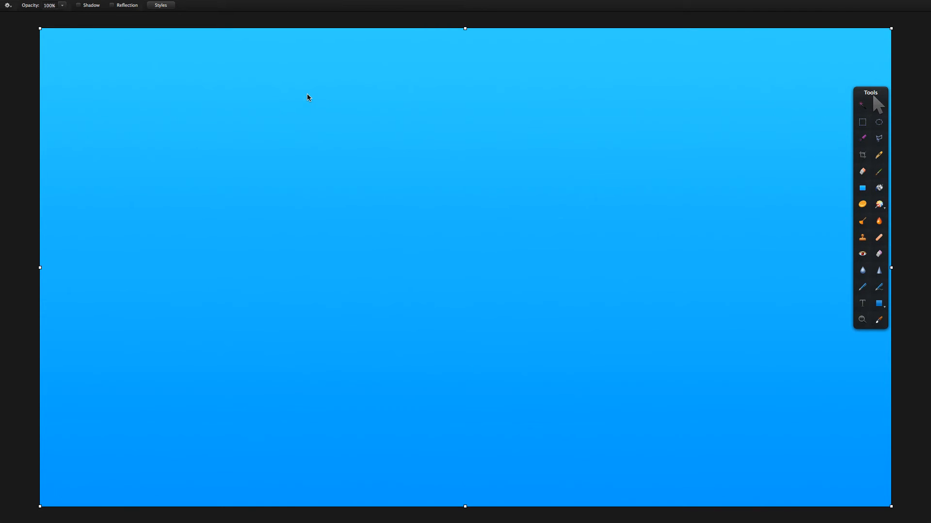
click(152, 5)
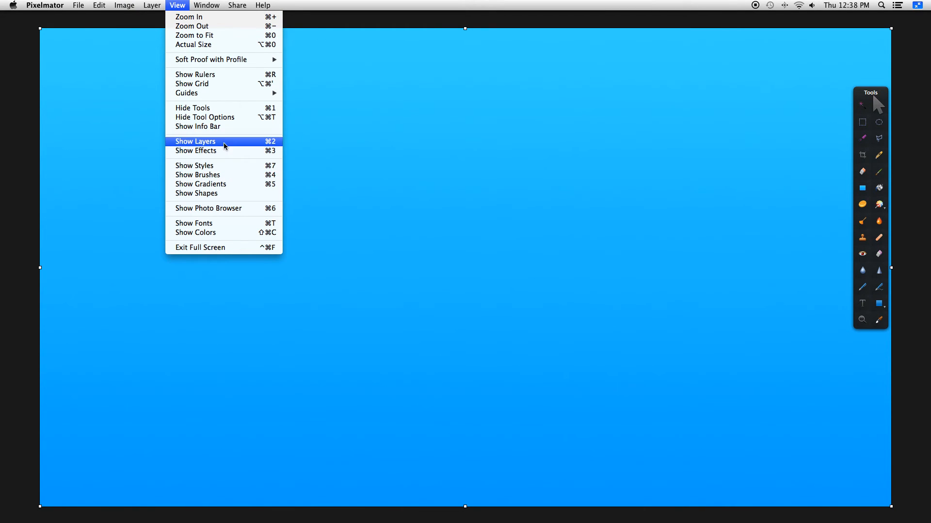
Show the Effects Browser and apply Noise, then Pixelate at about 60 px, to the gradient.
click(222, 151)
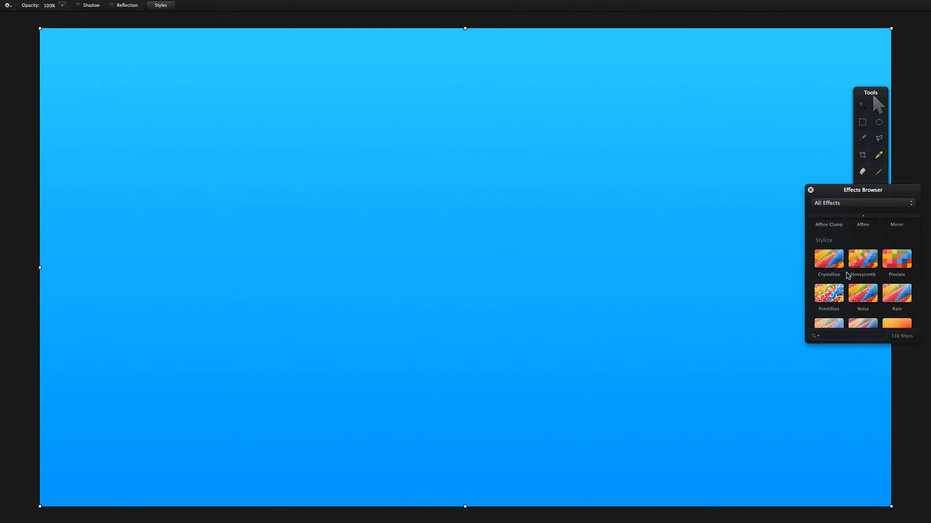
scroll(862, 276, down, 3)
scroll(862, 276, up, 2)
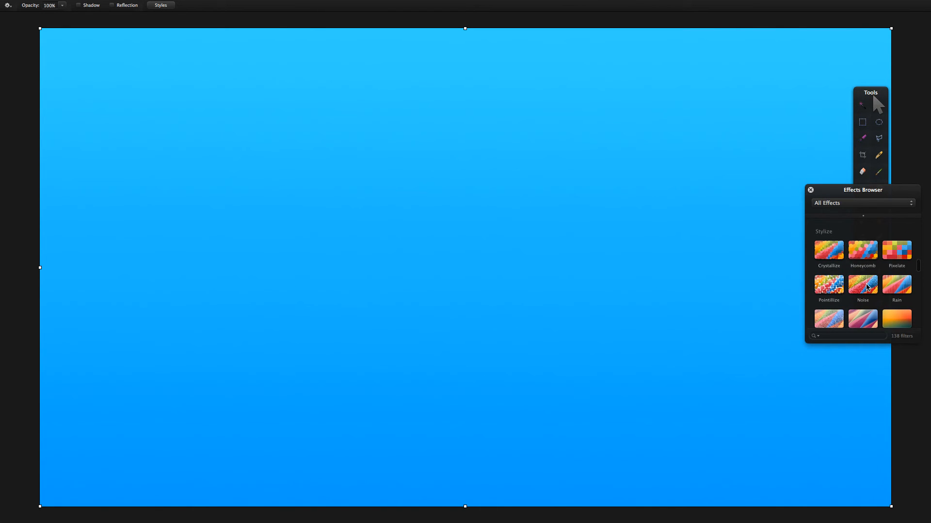
drag(868, 289, 396, 216)
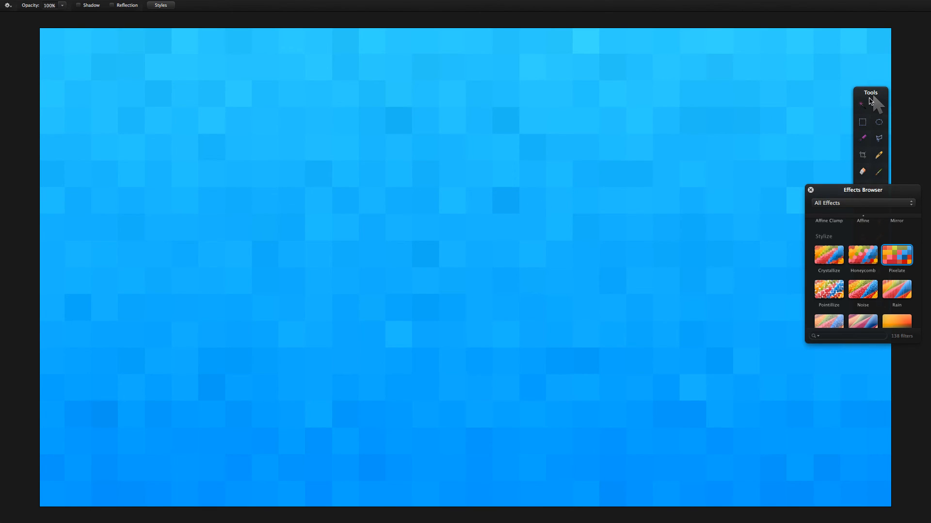
click(872, 102)
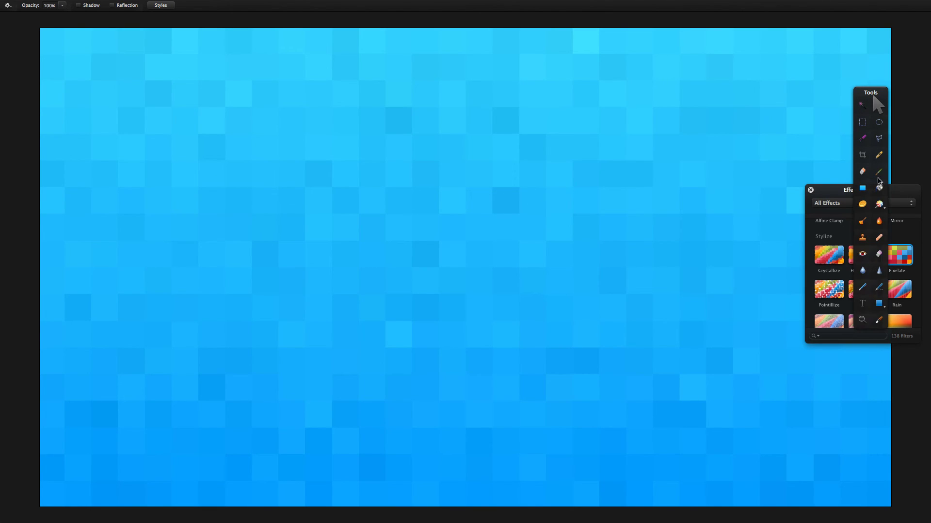
Choose the Ellipse shape tool and place a small gradient circle near the canvas centre.
click(883, 309)
click(822, 351)
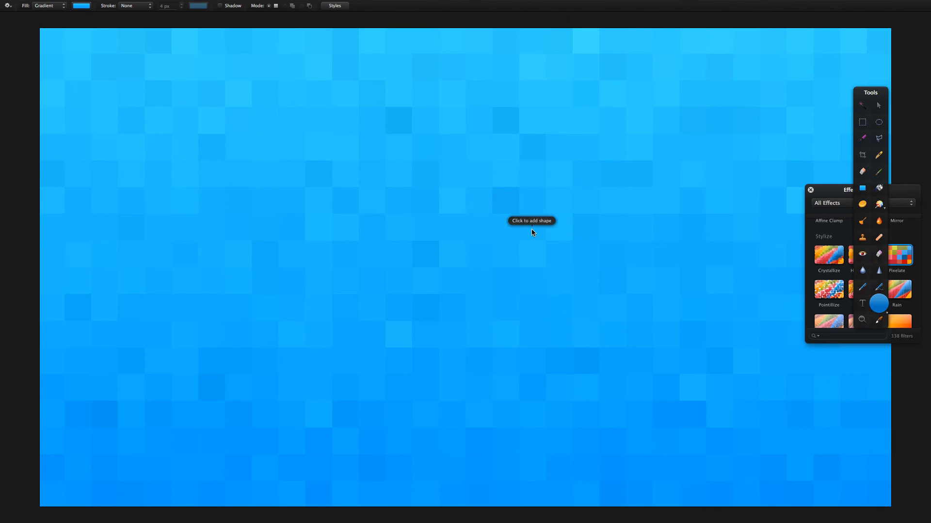
click(482, 238)
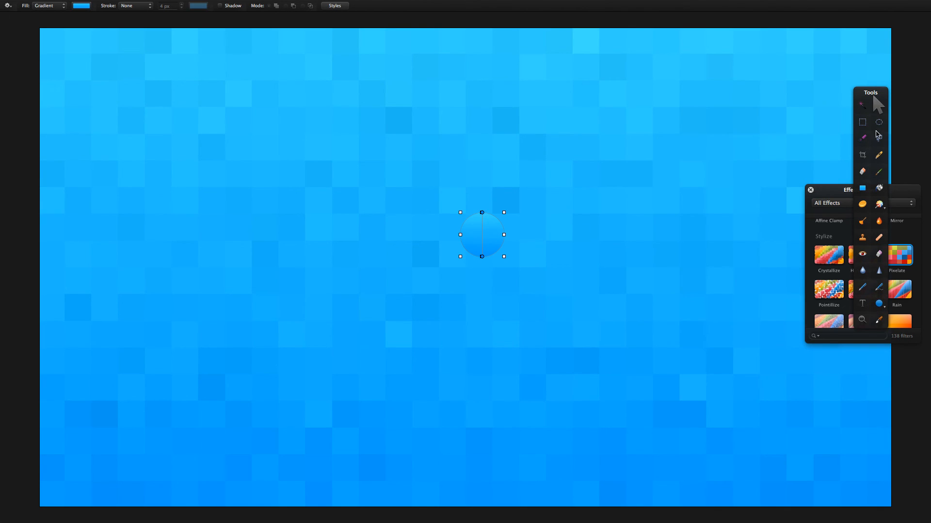